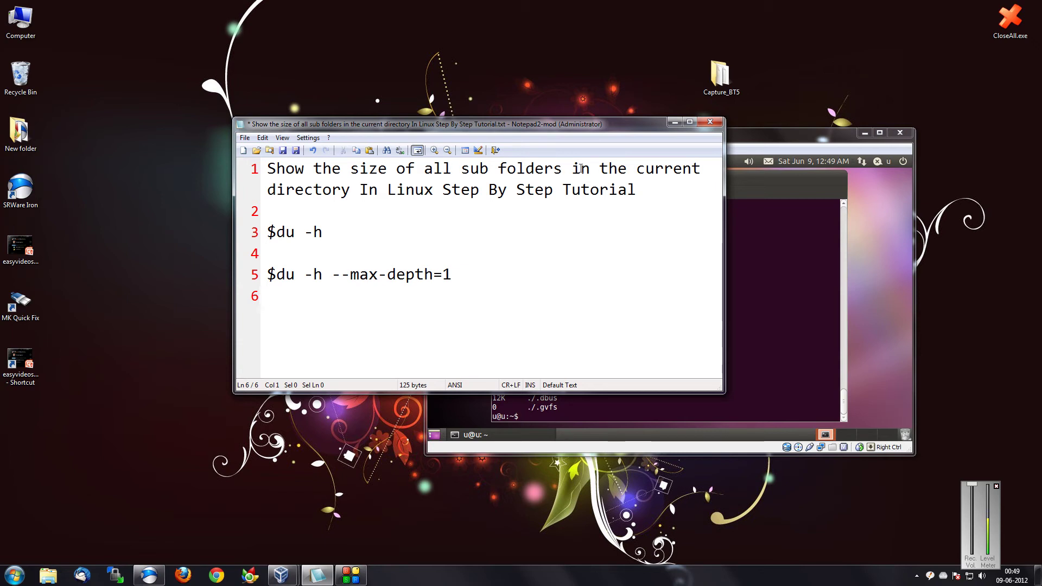
Step: Highlight part of the tutorial title and the du -h command in the notes, then switch to the terminal
left_click_drag(573, 169, 646, 188)
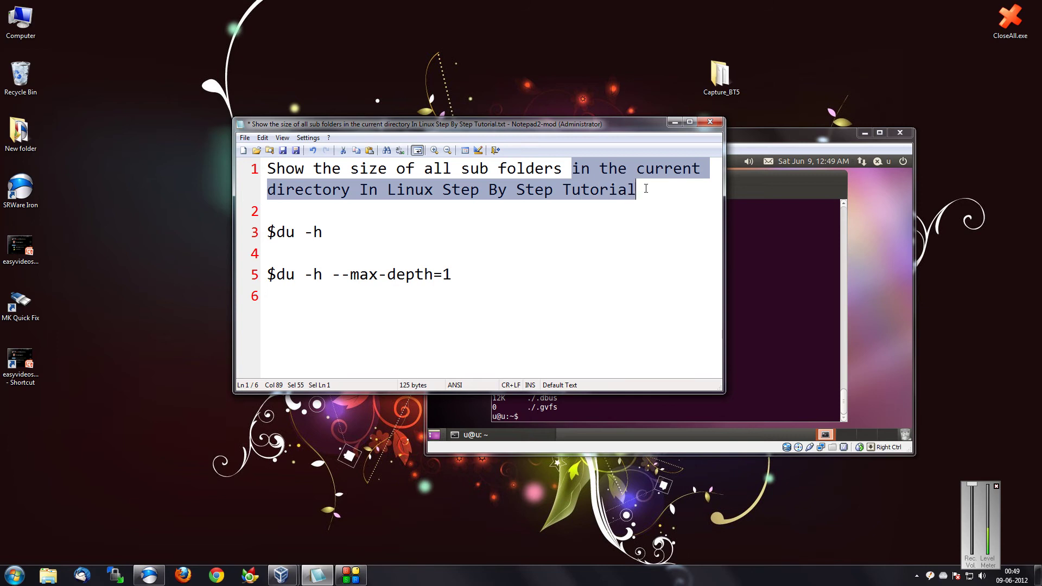
left_click(359, 206)
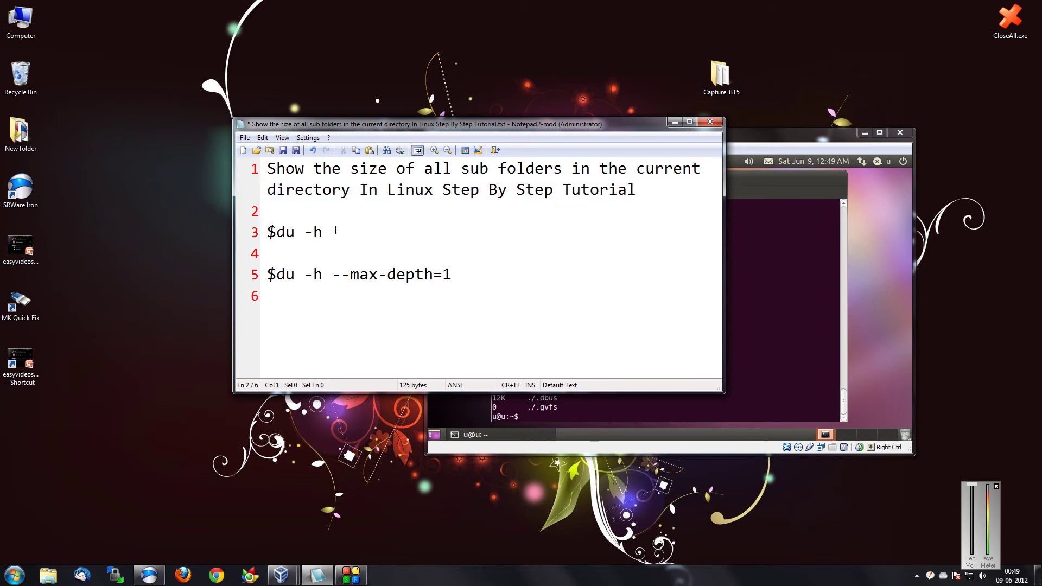
left_click_drag(333, 233, 278, 232)
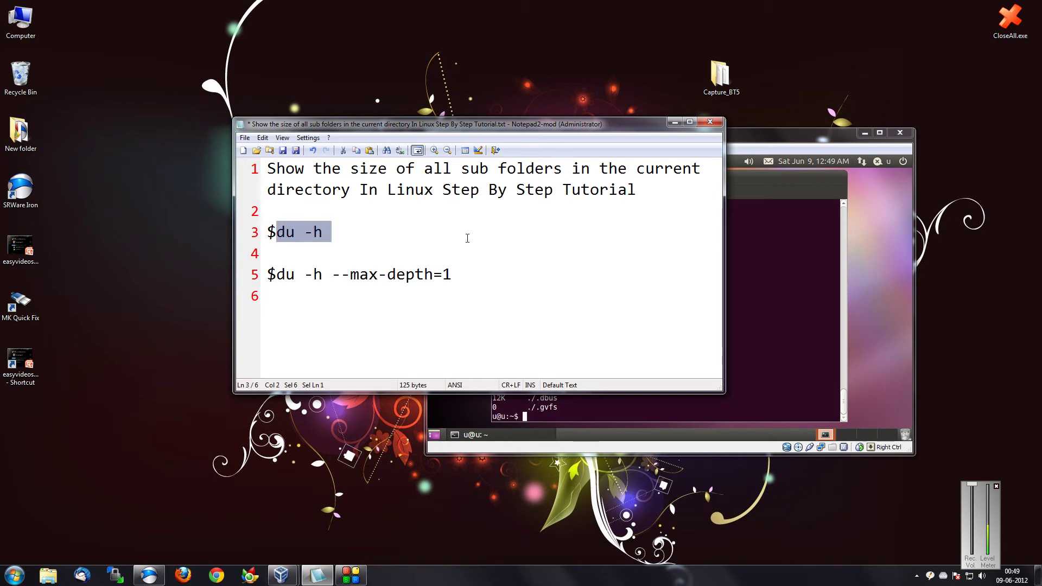
left_click(751, 242)
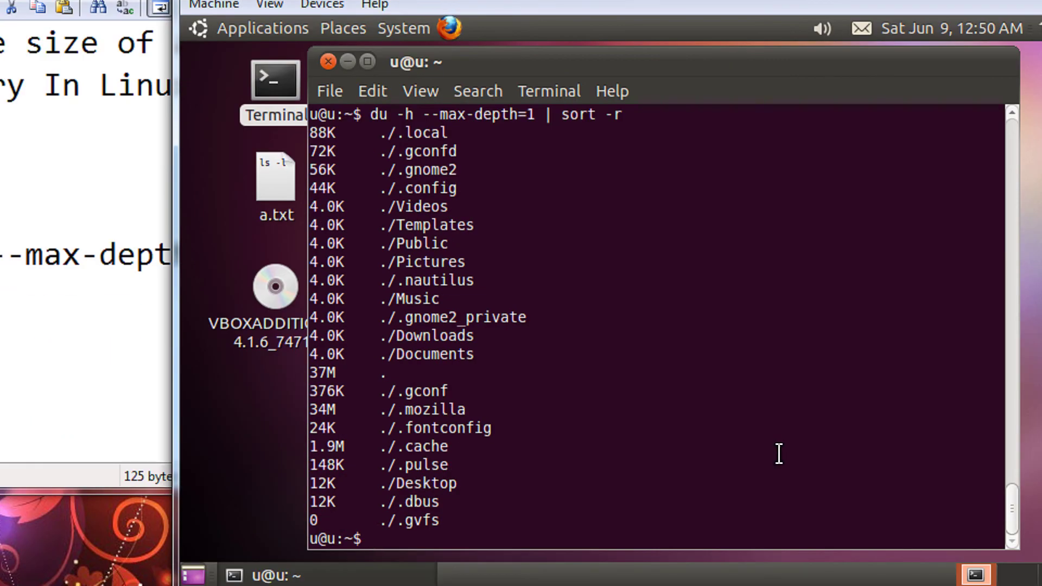
type("du -h")
Step: Run du -h for a recursive listing totalling 37M, then copy the --max-depth=1 command from line 5
key("Return")
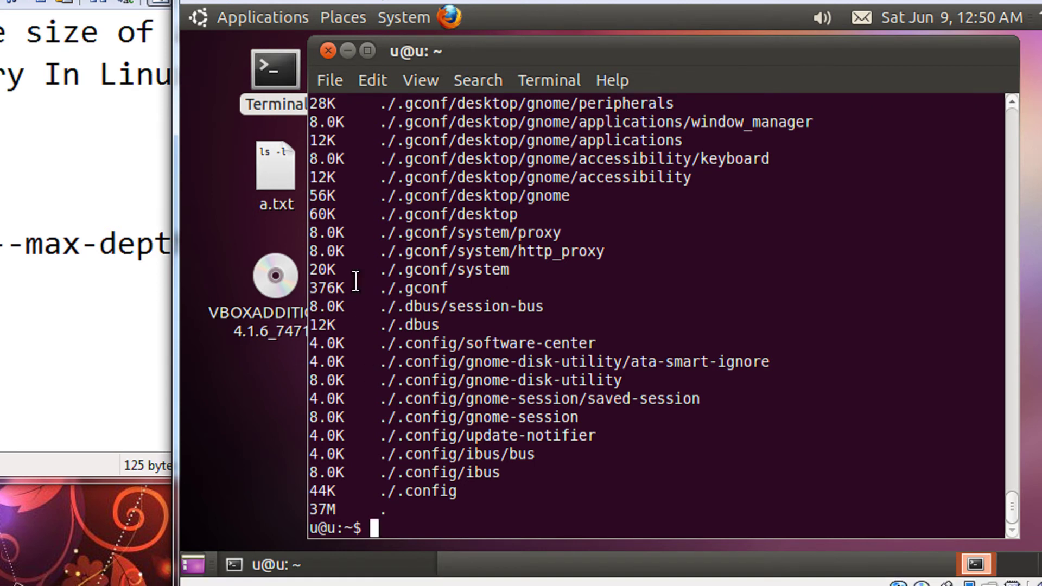
scroll(355, 275, "up", 5)
scroll(354, 276, "up", 5)
scroll(354, 275, "up", 5)
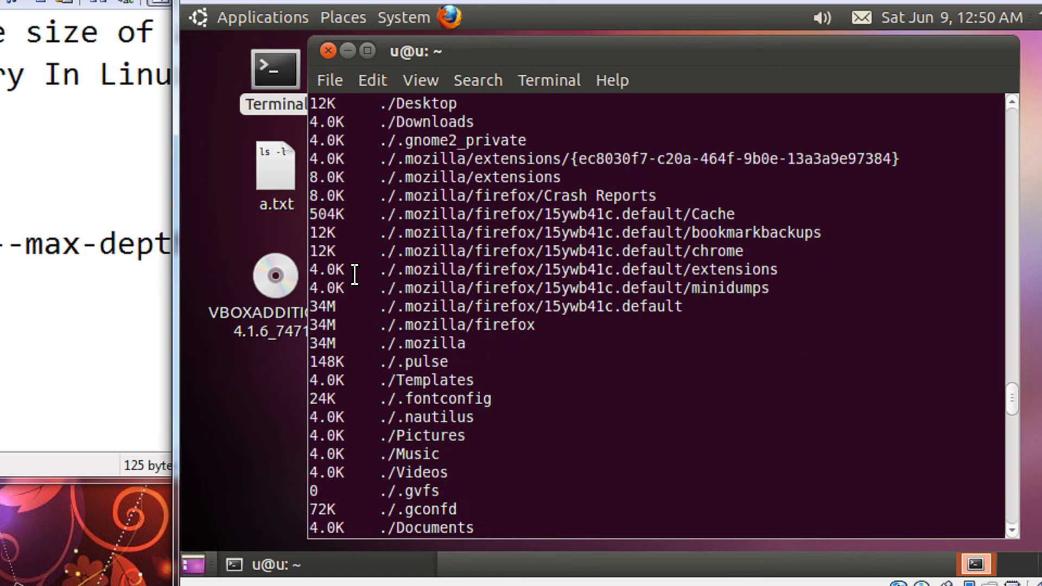
scroll(355, 276, "up", 5)
scroll(354, 276, "up", 5)
key("Return")
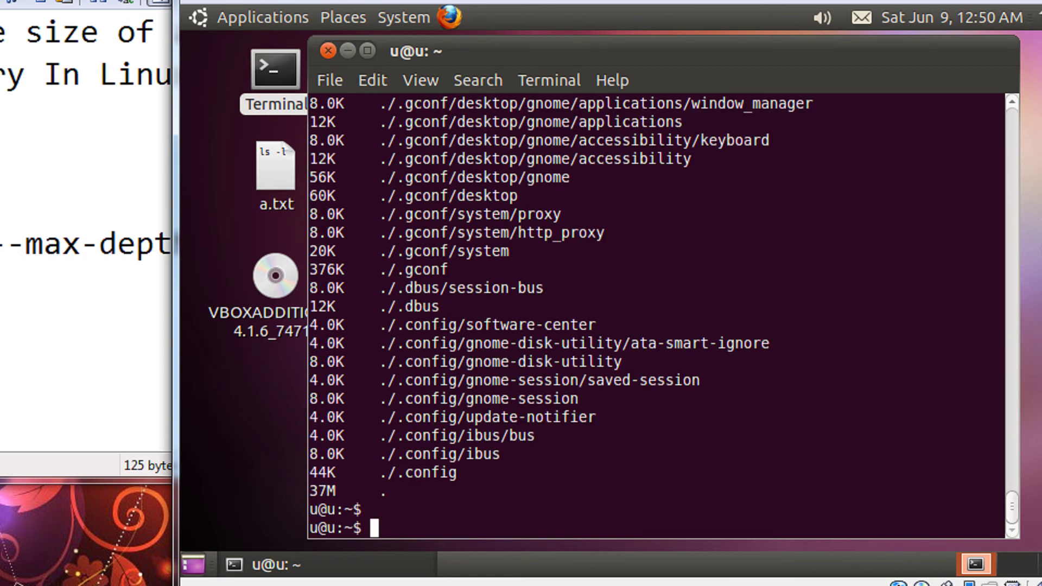
left_click(7, 135)
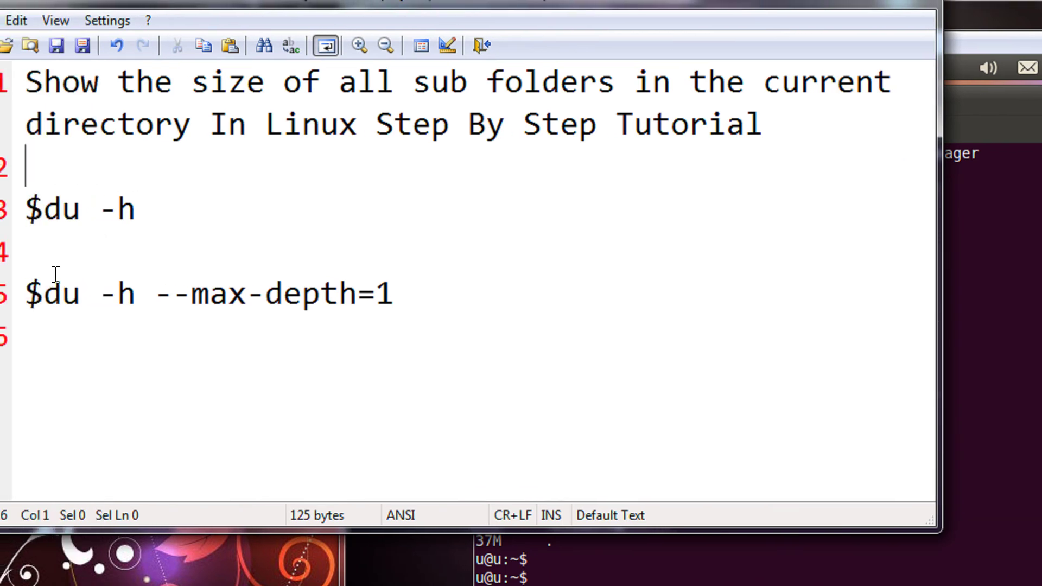
left_click_drag(66, 294, 416, 295)
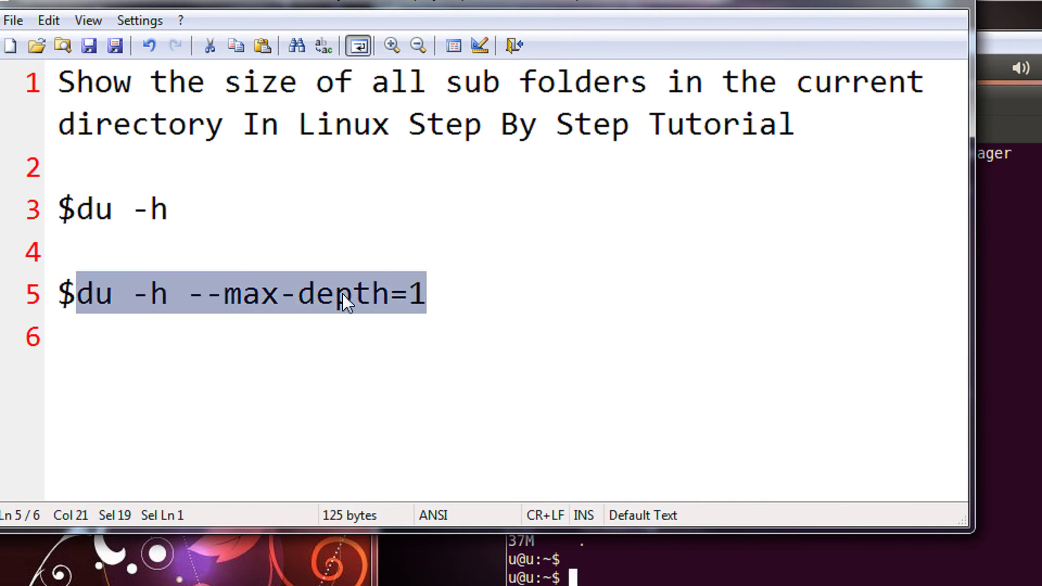
right_click(343, 294)
left_click(397, 389)
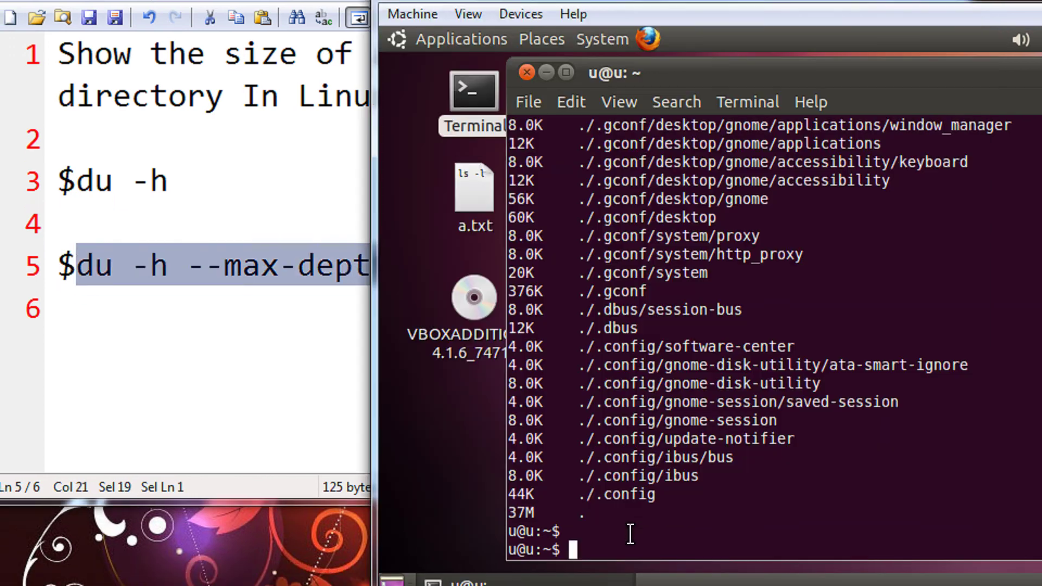
Step: Paste and run du -h --max-depth=1, highlighting Desktop, Downloads, .mozilla and Templates
key("ctrl+shift+v")
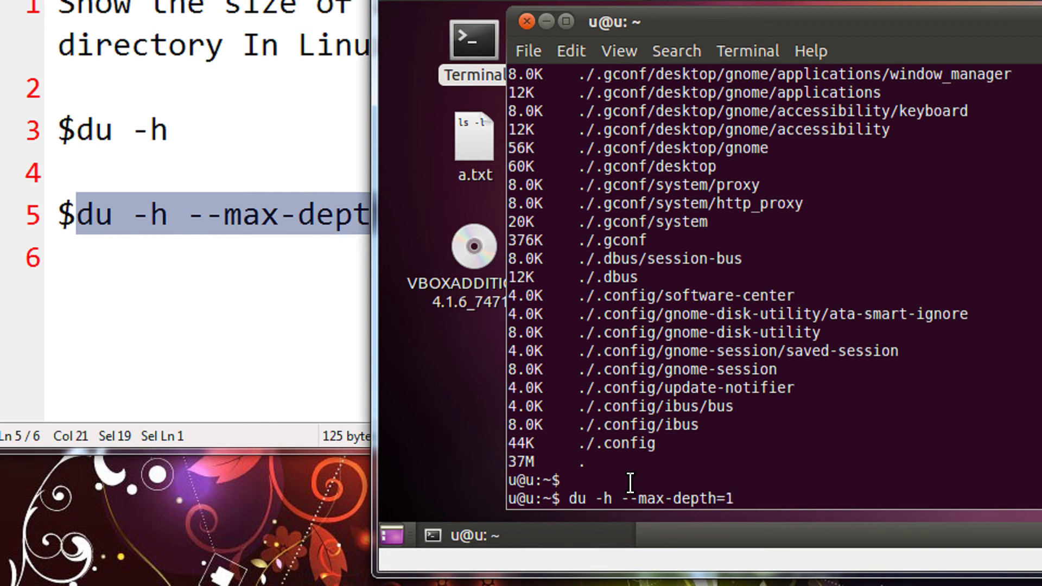
key("Return")
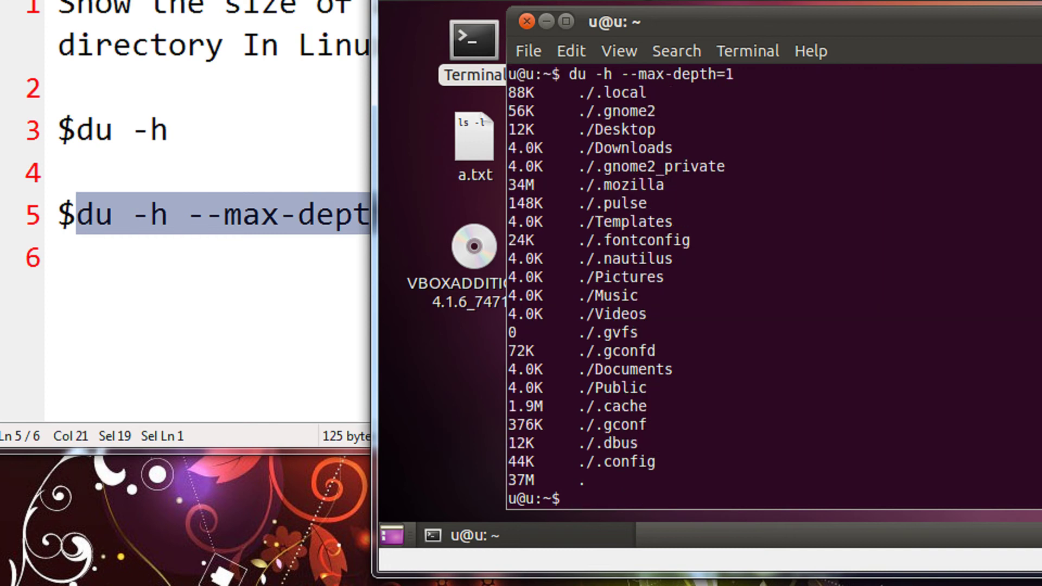
scroll(700, 359, "up", 2)
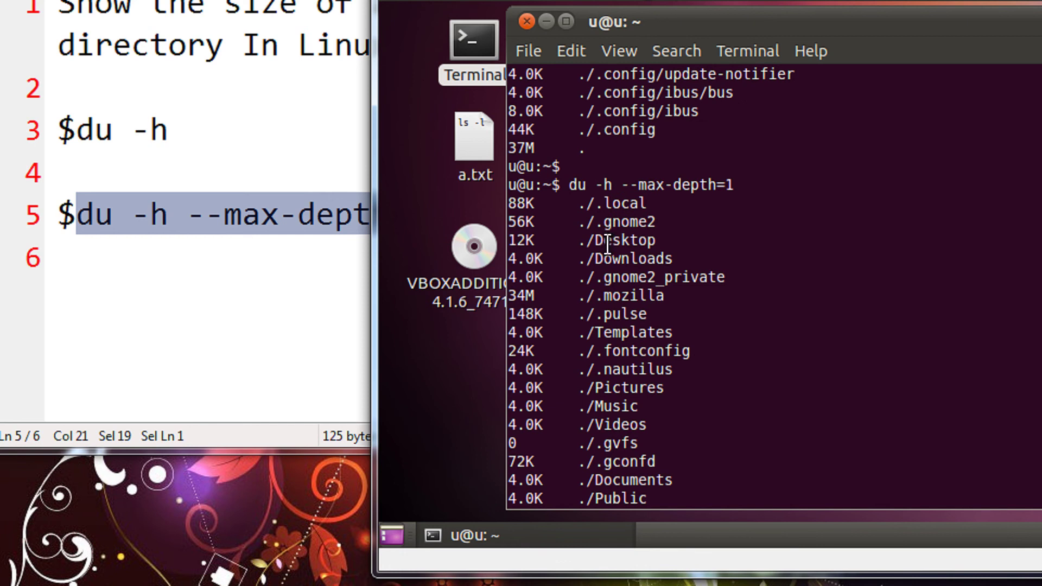
left_click_drag(605, 242, 674, 238)
left_click_drag(598, 259, 674, 261)
double_click(634, 296)
left_click_drag(605, 332, 673, 332)
Step: Point out the hidden-folder dot, Desktop's 12K size, Documents, Public and the 37M total
left_click(609, 376)
left_click_drag(606, 376, 599, 371)
double_click(600, 242)
left_click_drag(576, 242, 512, 246)
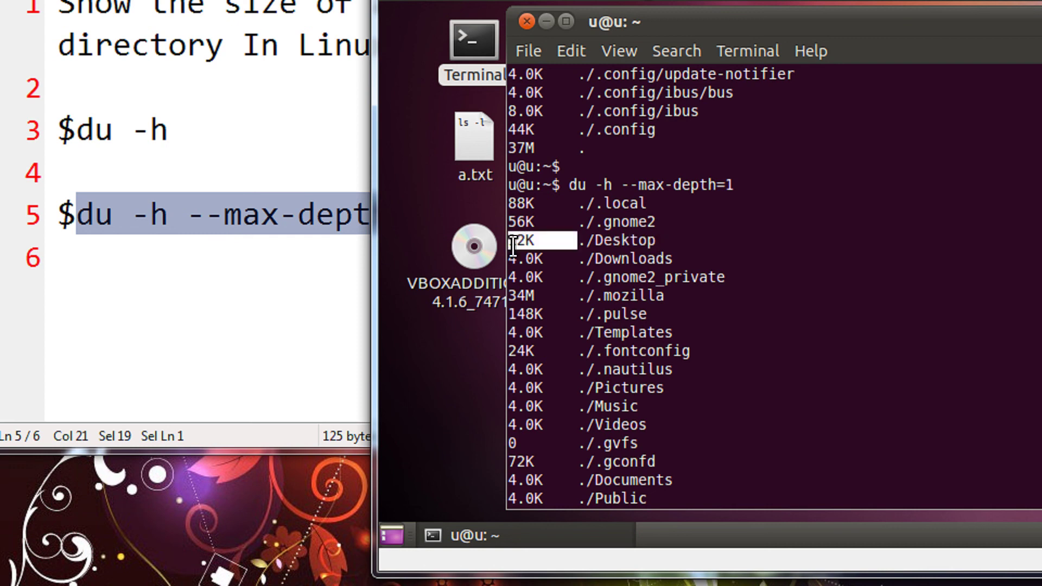
left_click(656, 244)
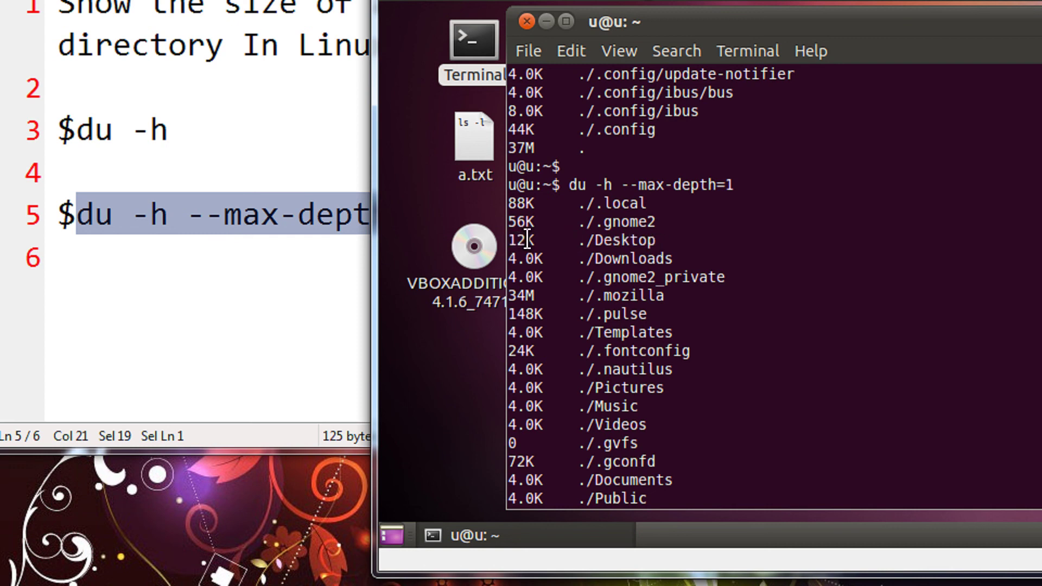
scroll(611, 259, "down", 1)
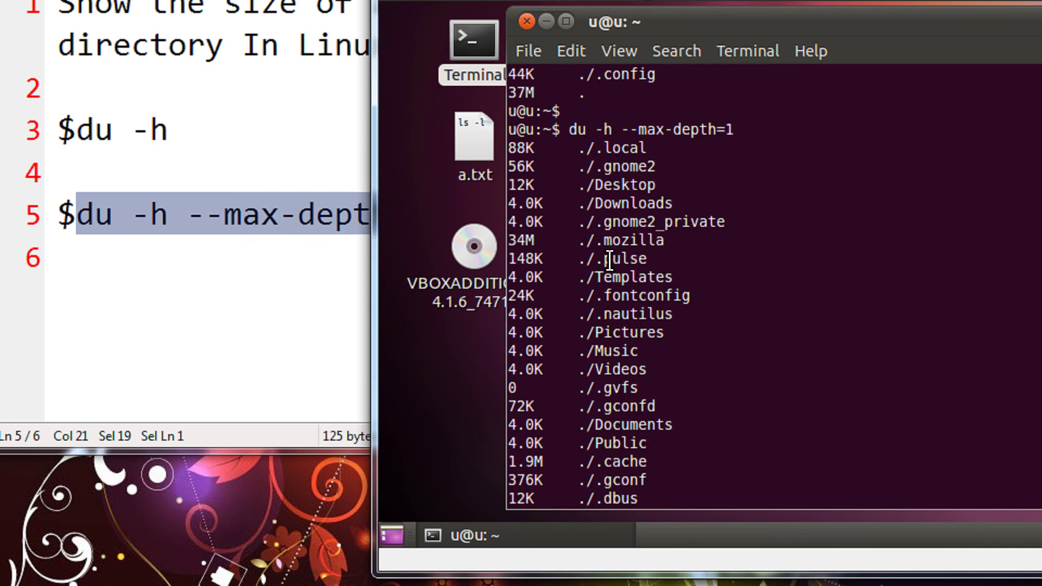
scroll(612, 259, "down", 1)
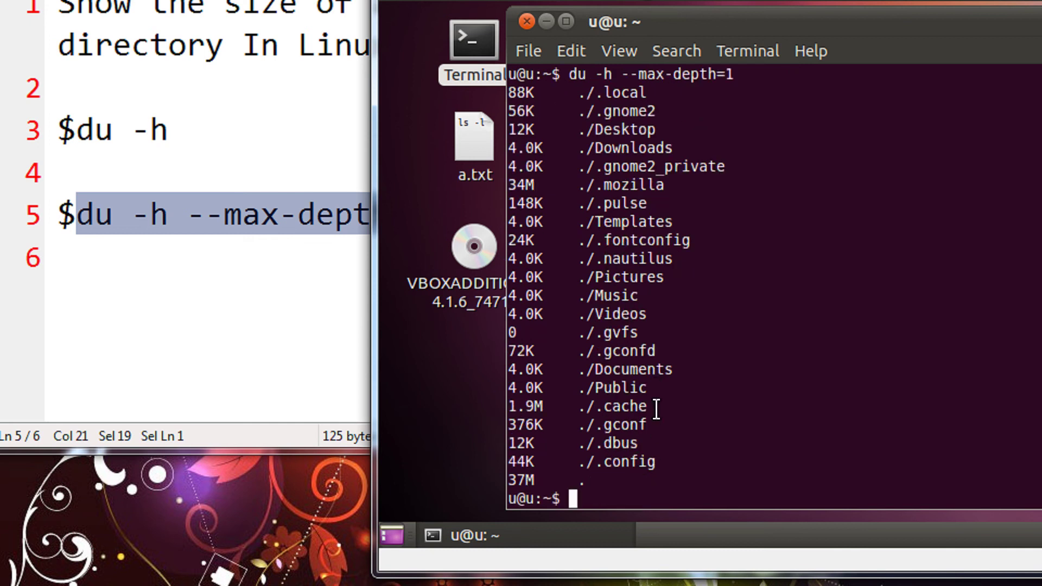
left_click_drag(657, 389, 579, 369)
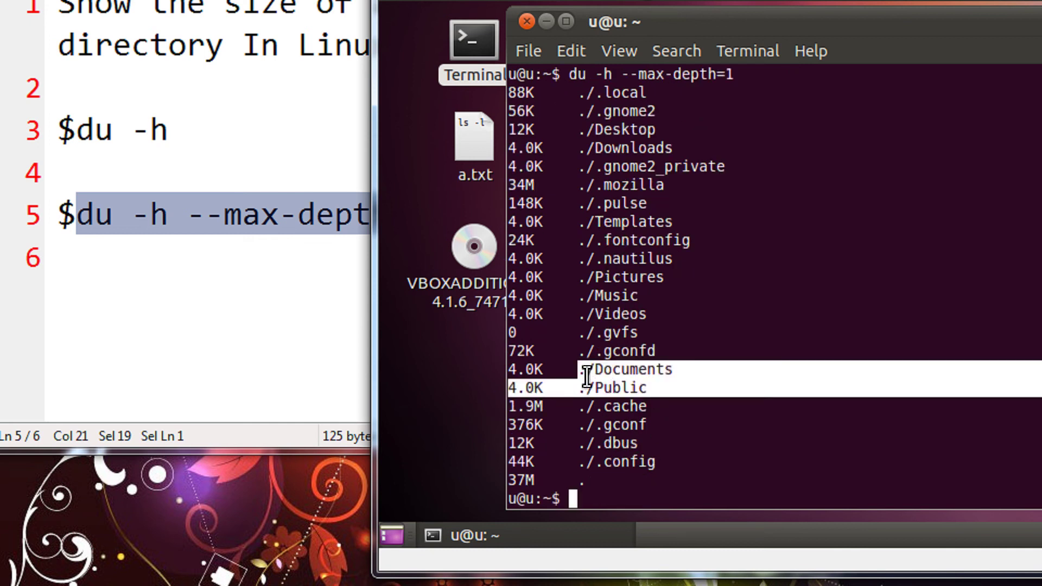
left_click(550, 478)
left_click_drag(535, 480, 522, 480)
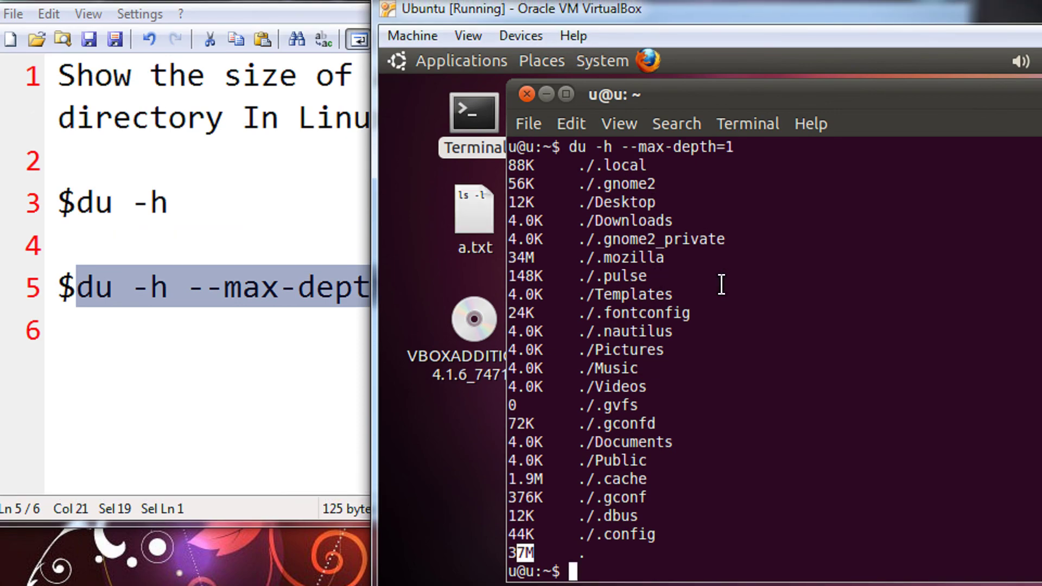
Step: Recall the last command, change its depth from 1 to 2, and run du -h --max-depth=2
left_click(721, 285)
key("Up")
key("BackSpace")
type("2")
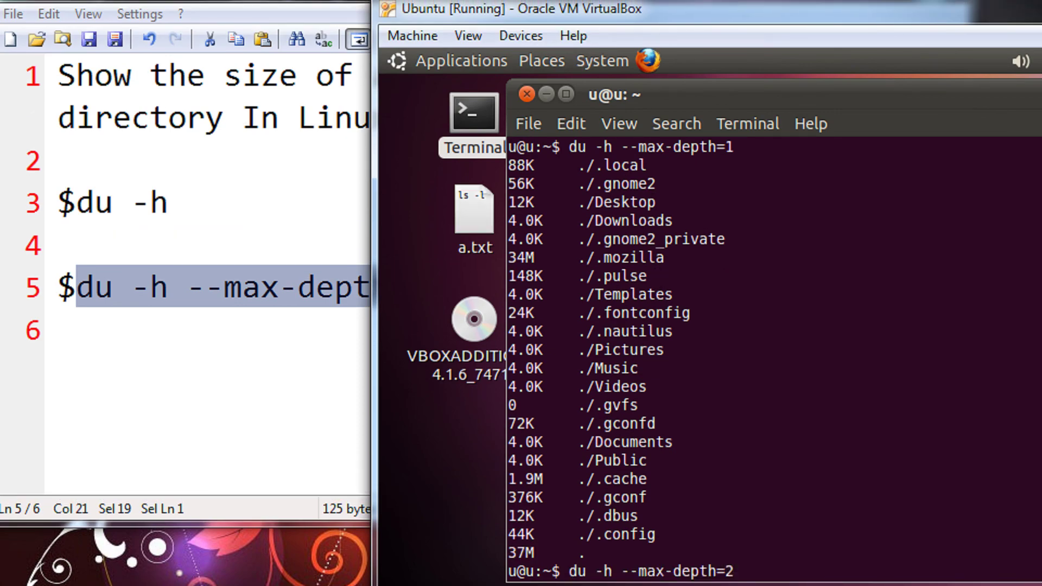
key("Return")
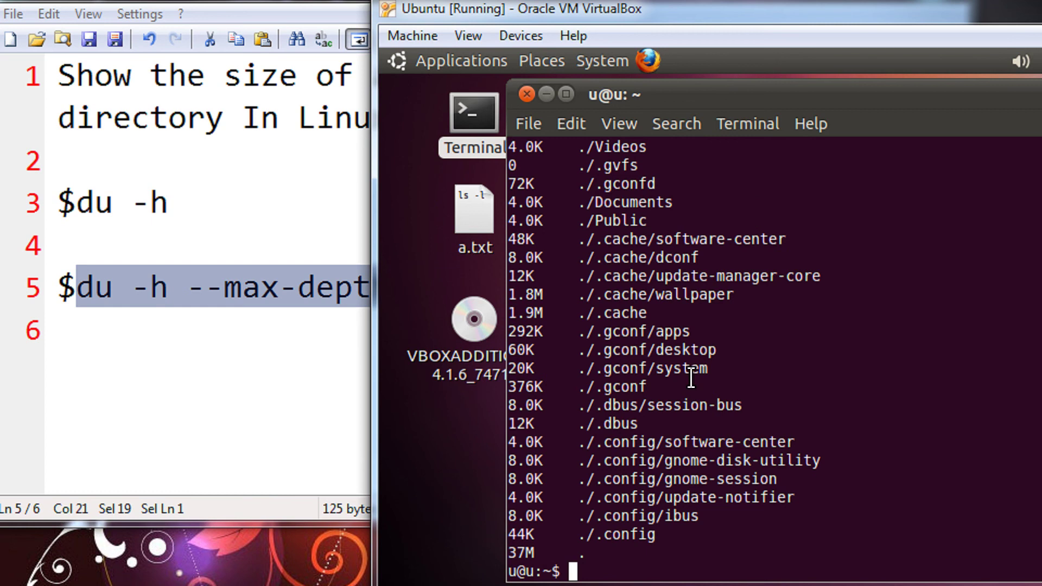
scroll(692, 377, "up", 4)
scroll(690, 376, "up", 2)
scroll(691, 377, "up", 4)
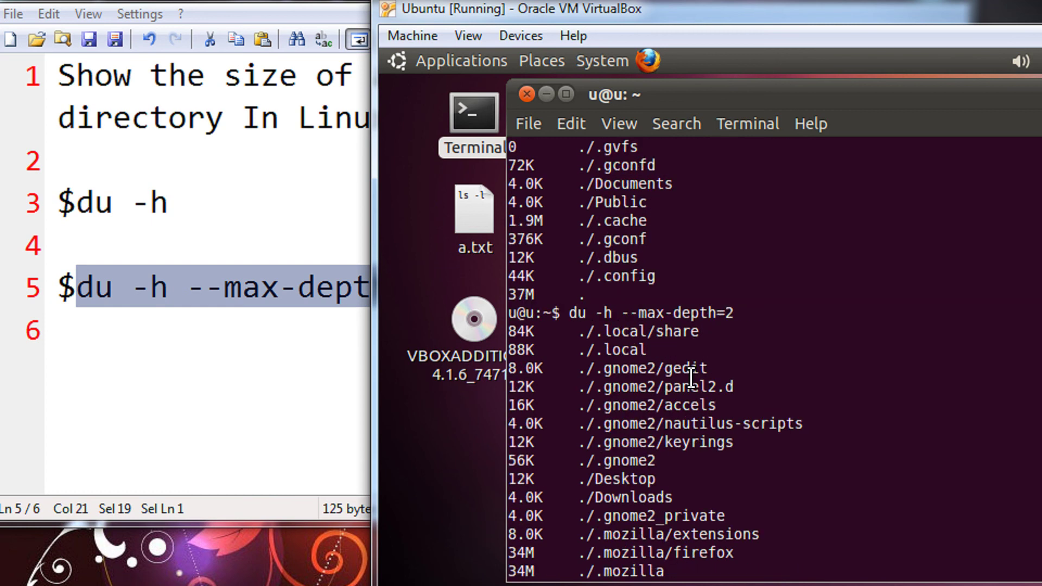
scroll(727, 316, "down", 1)
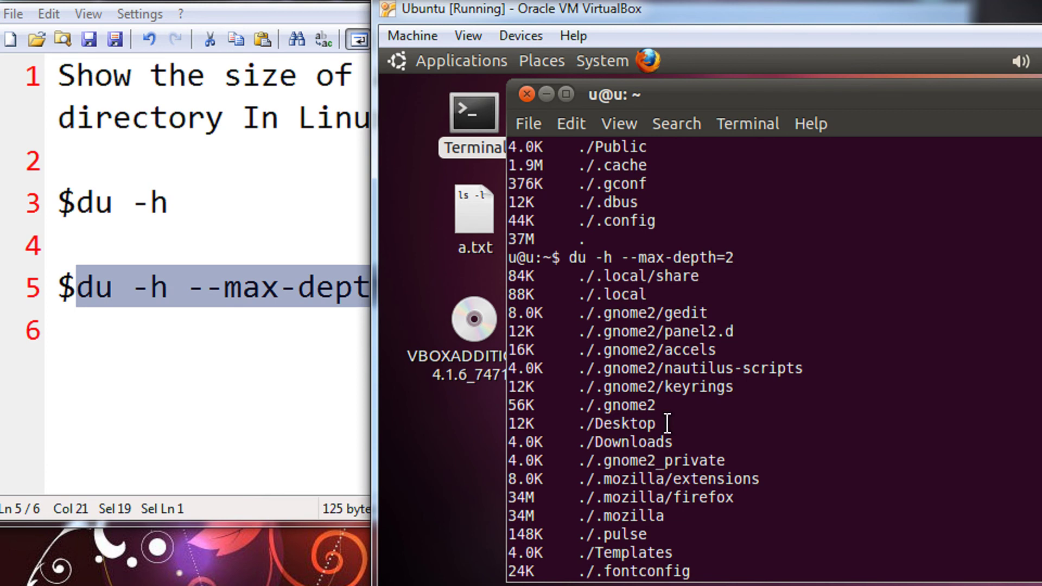
right_click(443, 420)
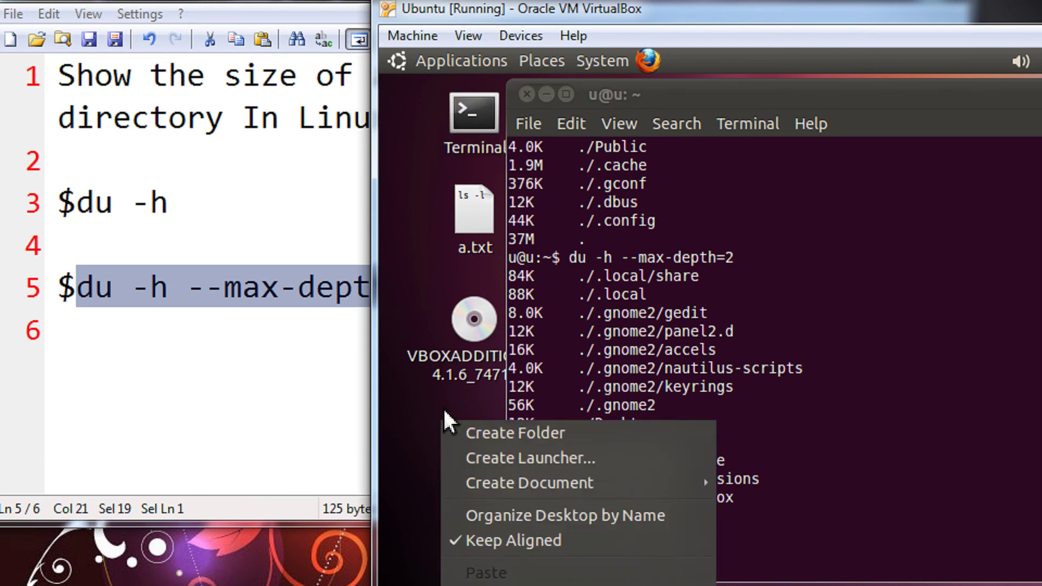
left_click(443, 407)
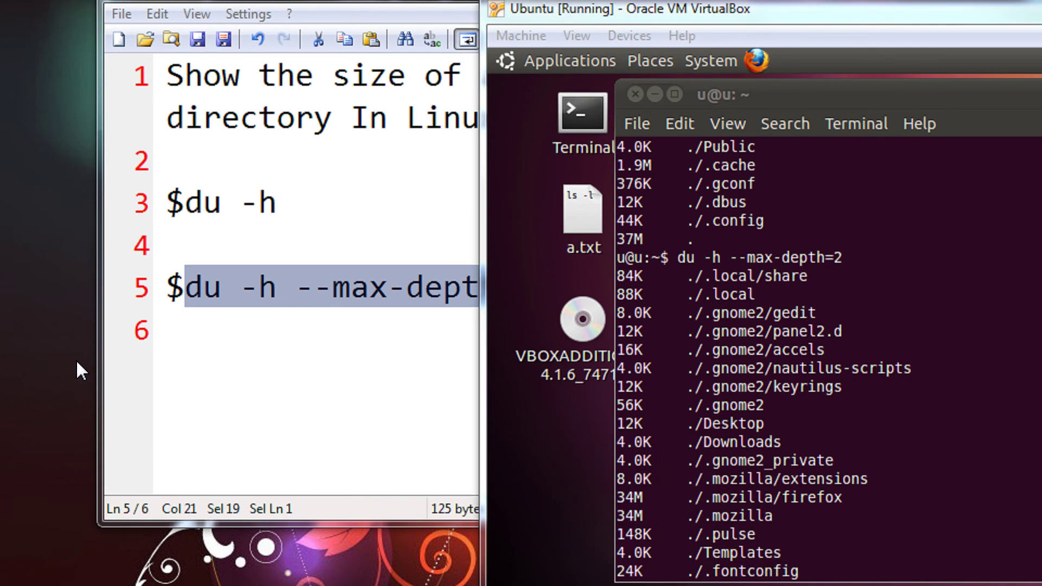